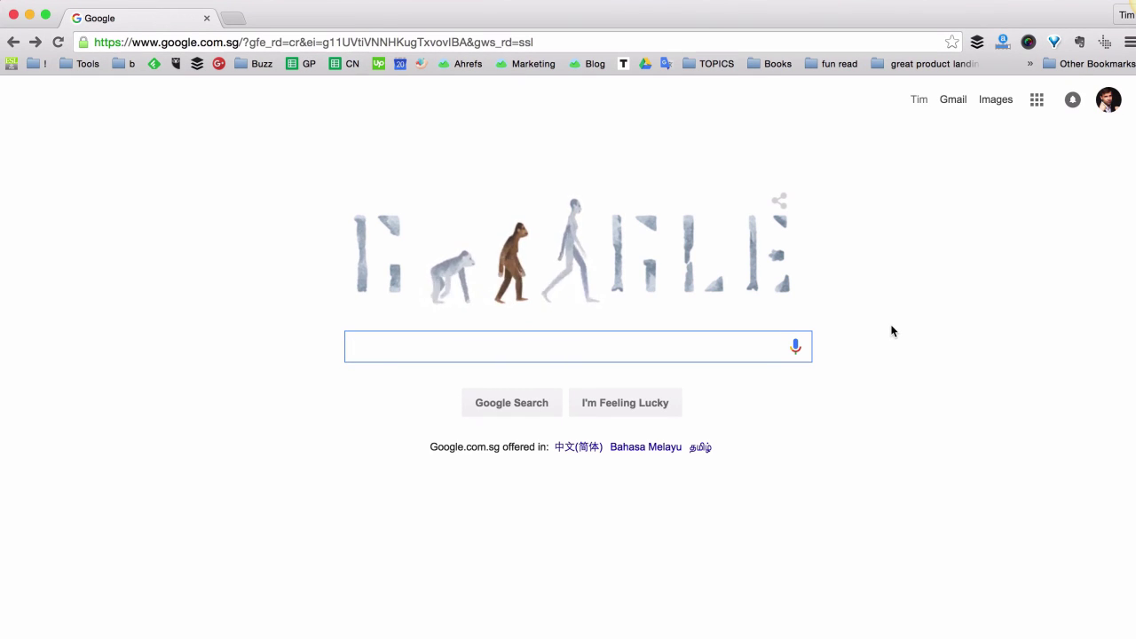
Step: Search Google for "rank tracker" and look through the results
{"action": "type", "text": "rank"}
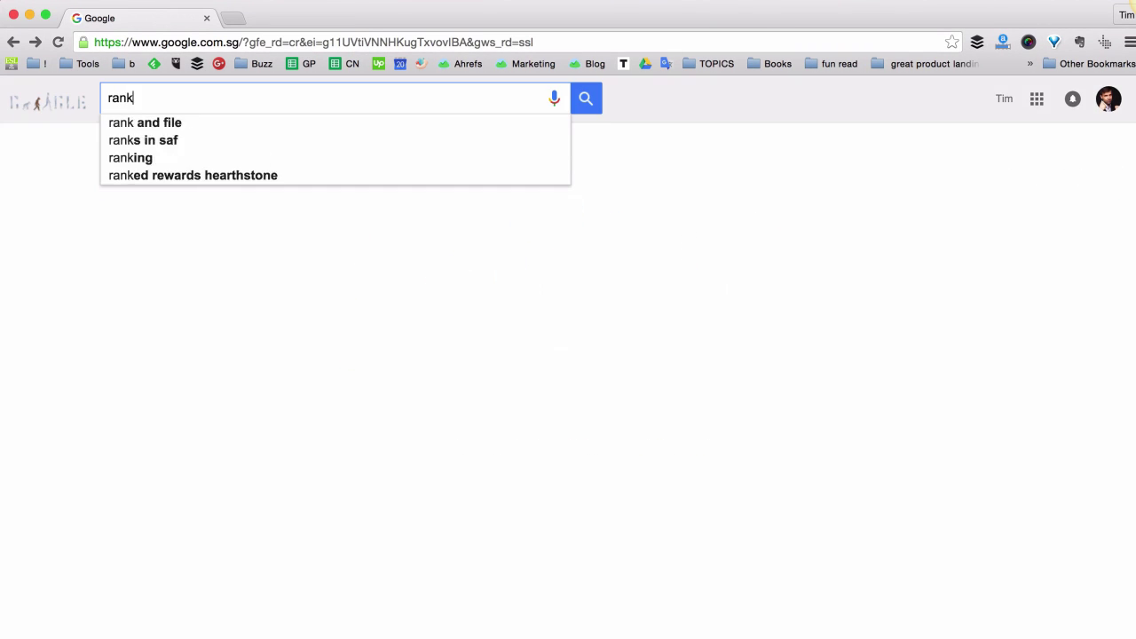
{"action": "type", "text": " tracker"}
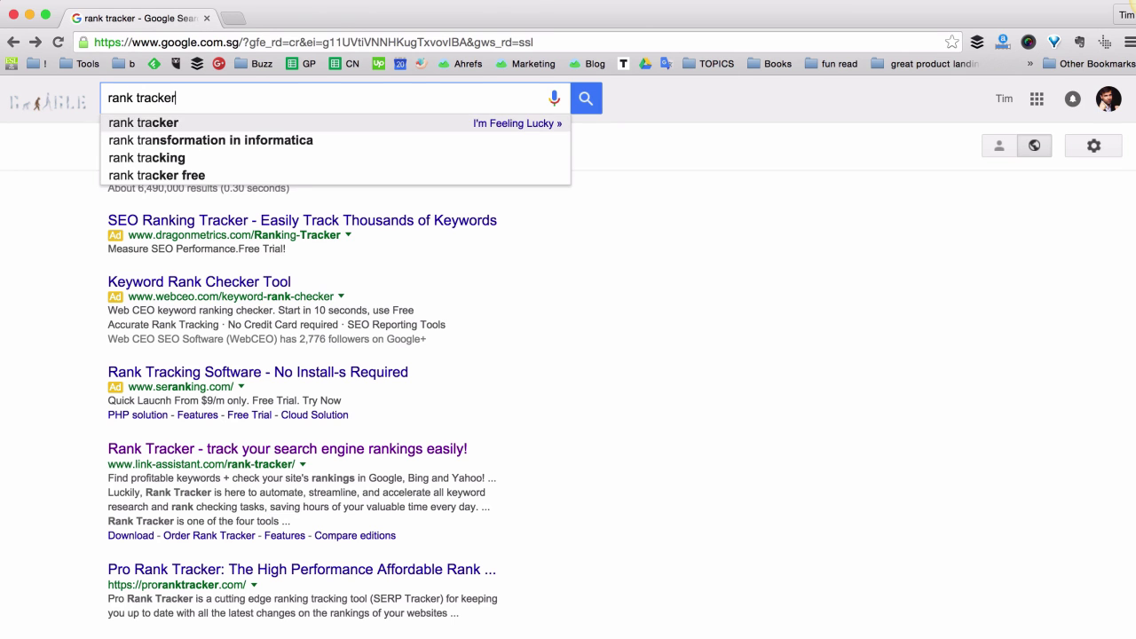
{"action": "key", "text": "Return"}
{"action": "scroll", "coordinate": [406, 400], "scroll_direction": "down", "scroll_amount": 10}
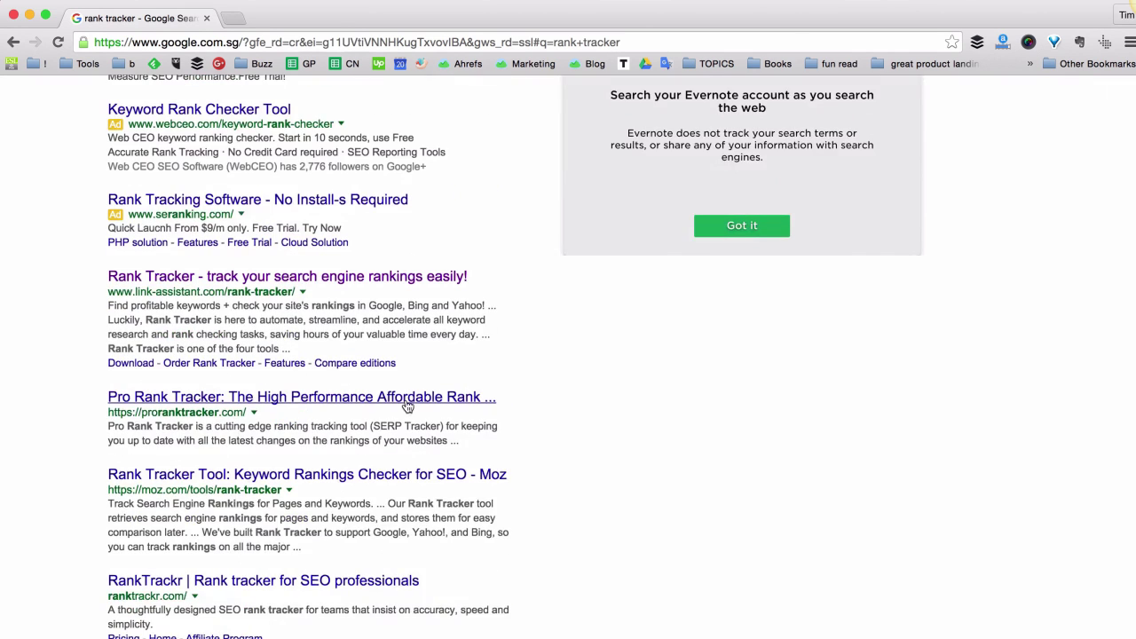
{"action": "scroll", "coordinate": [405, 401], "scroll_direction": "down", "scroll_amount": 3}
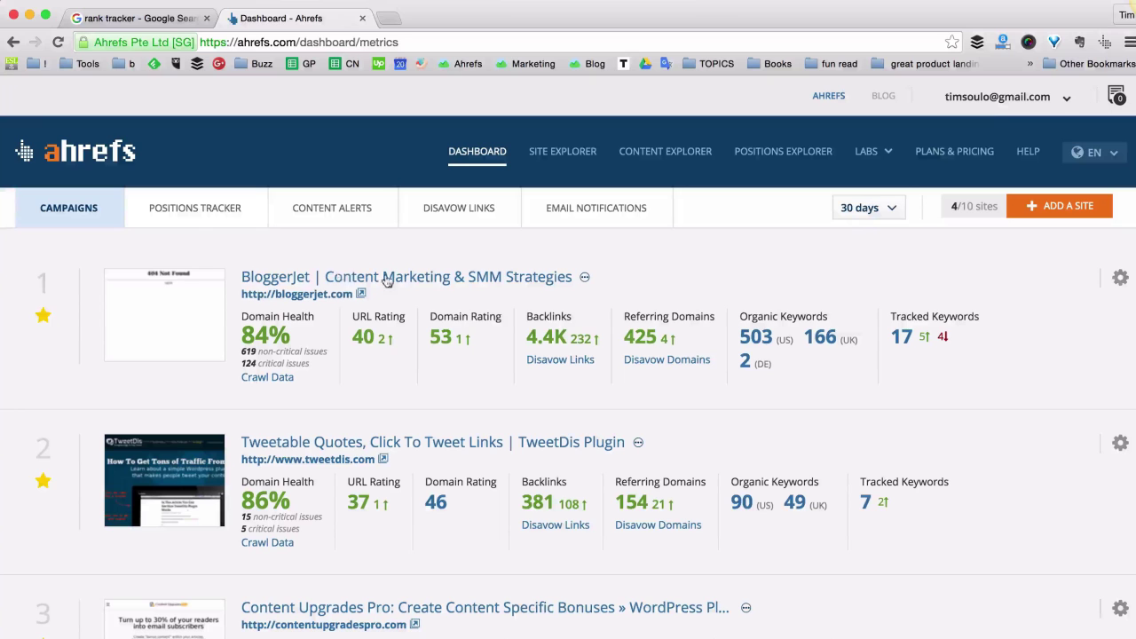
Step: Switch to the Ahrefs dashboard, open the Positions Tracker and look over the listed sites
{"action": "left_click", "coordinate": [479, 163]}
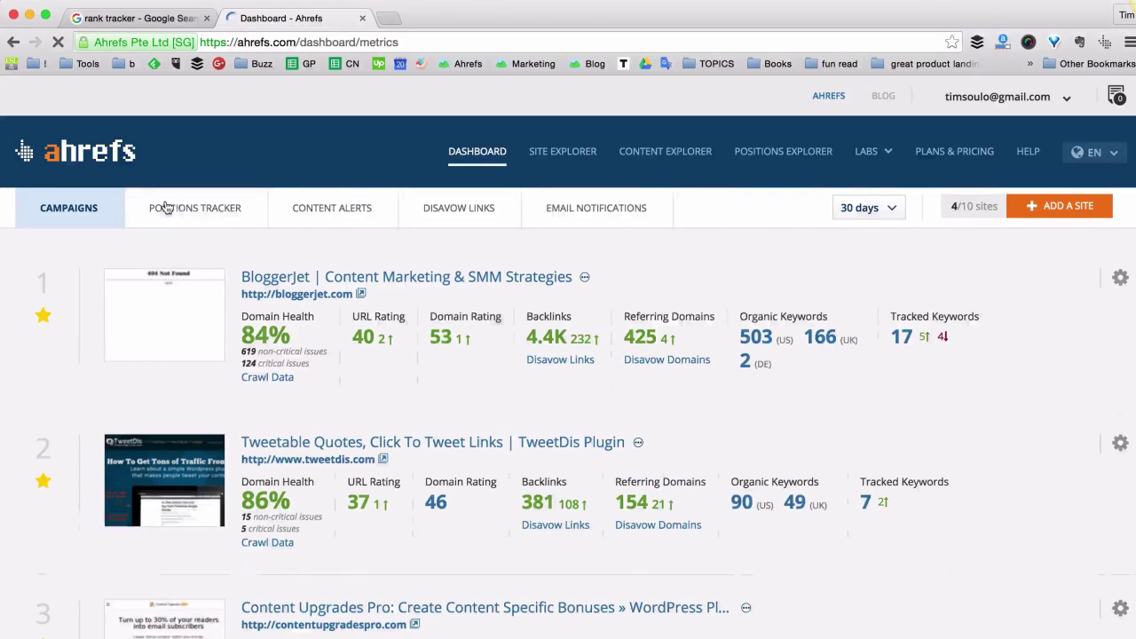
{"action": "left_click", "coordinate": [188, 218]}
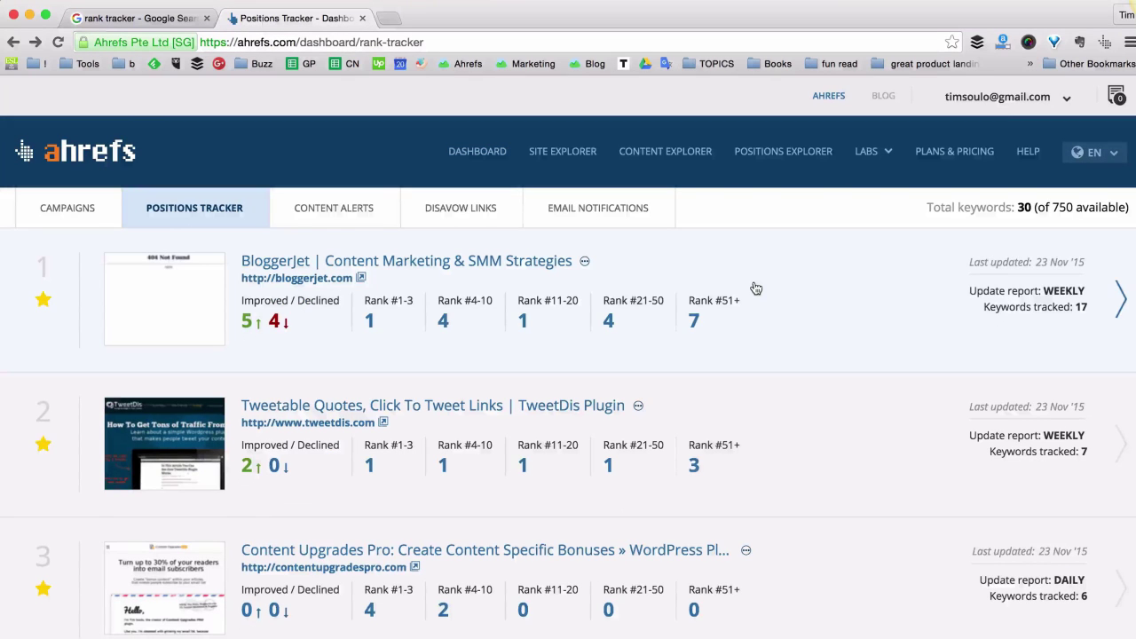
{"action": "scroll", "coordinate": [755, 287], "scroll_direction": "down", "scroll_amount": 2}
{"action": "scroll", "coordinate": [787, 331], "scroll_direction": "down", "scroll_amount": 2}
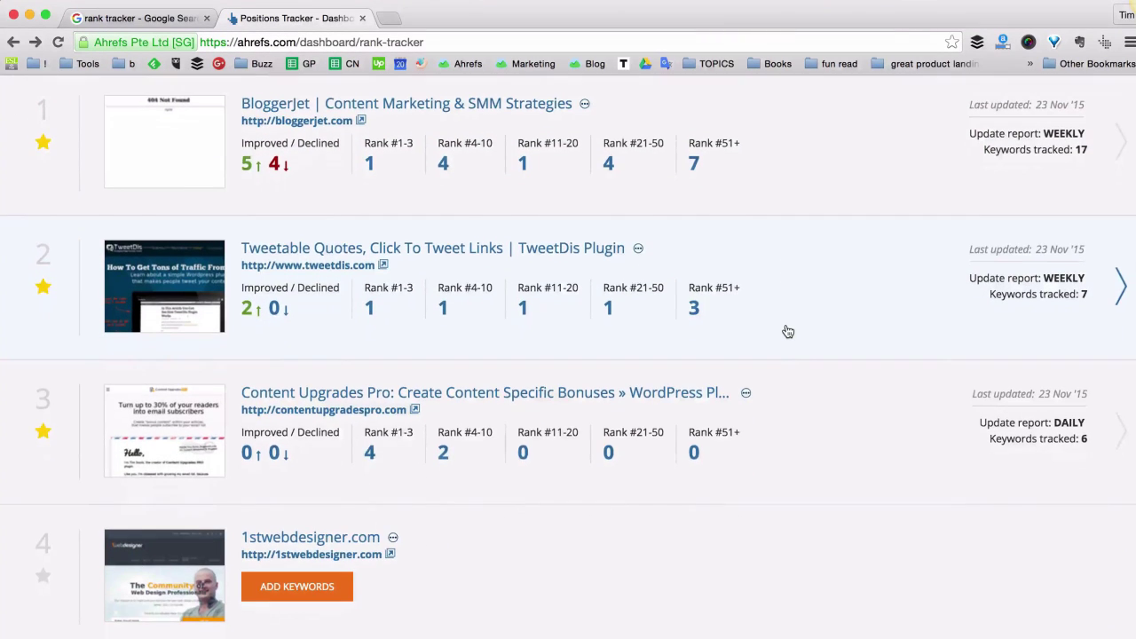
{"action": "scroll", "coordinate": [784, 329], "scroll_direction": "up", "scroll_amount": 3}
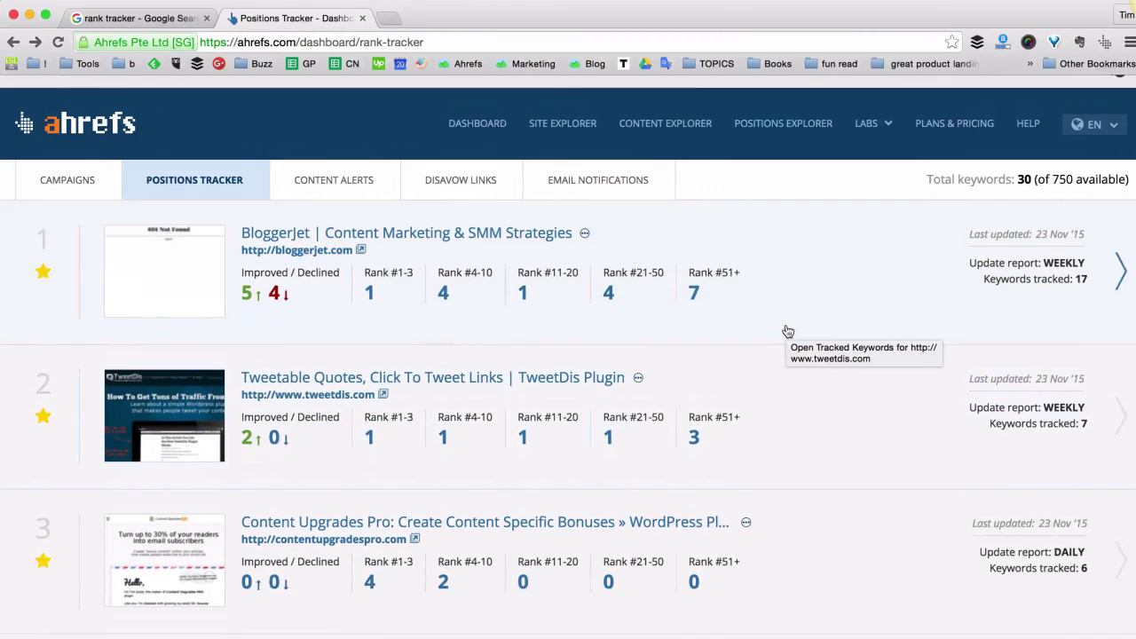
Step: Open the tracked keywords of the TweetDis Plugin site and bring up its keyword table
{"action": "left_click", "coordinate": [729, 391]}
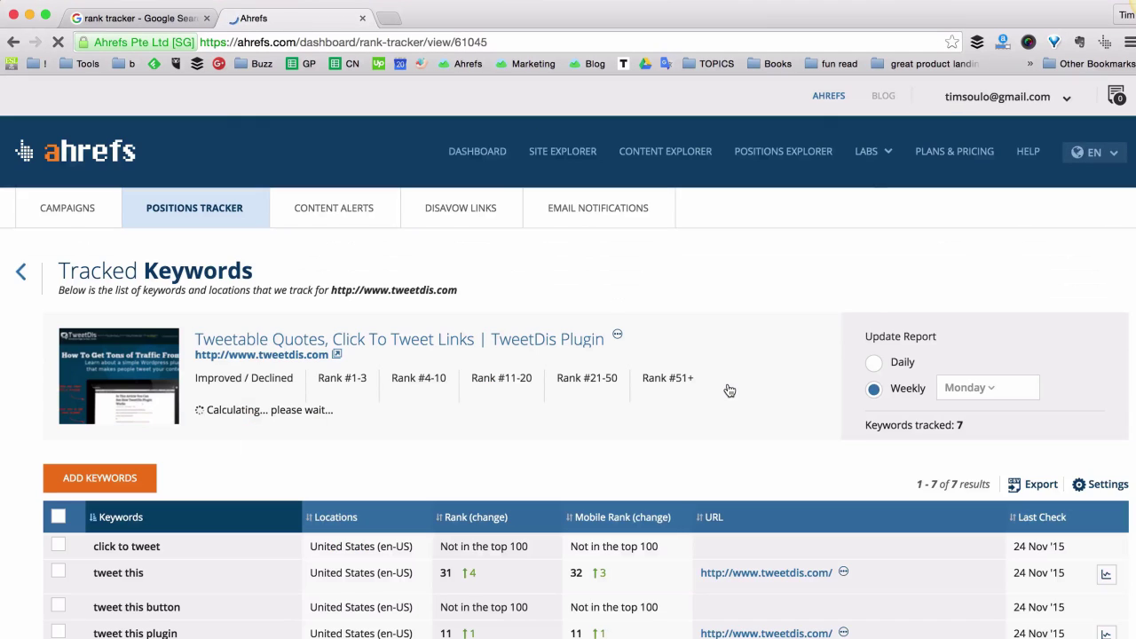
{"action": "scroll", "coordinate": [632, 380], "scroll_direction": "down", "scroll_amount": 2}
{"action": "scroll", "coordinate": [631, 373], "scroll_direction": "up", "scroll_amount": 2}
{"action": "scroll", "coordinate": [443, 222], "scroll_direction": "down", "scroll_amount": 3}
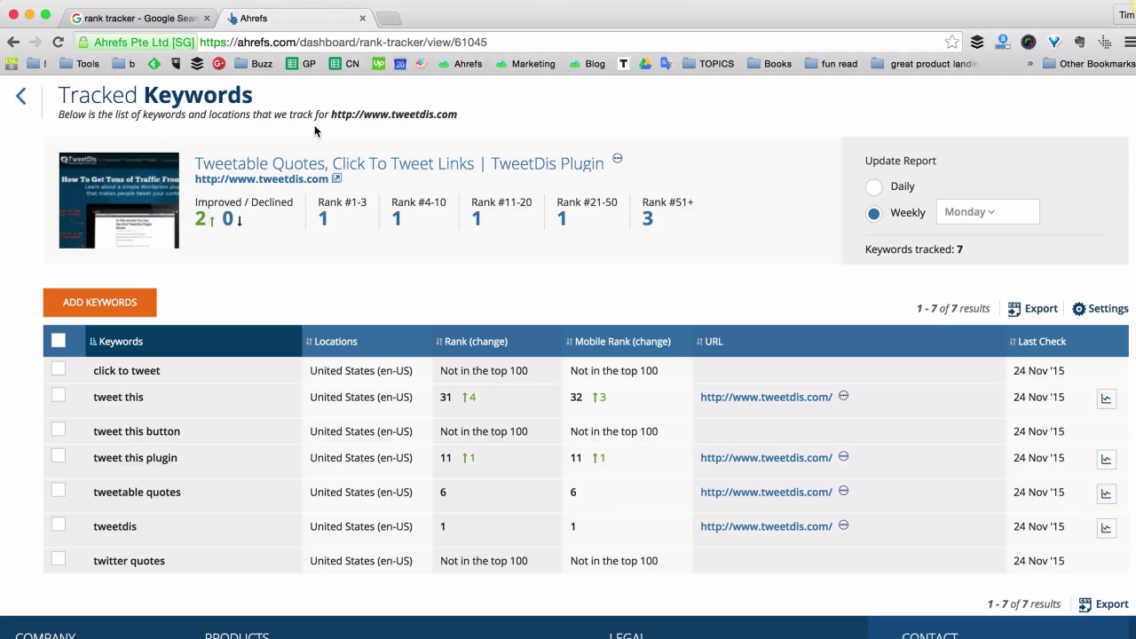
{"action": "scroll", "coordinate": [271, 200], "scroll_direction": "down", "scroll_amount": 1}
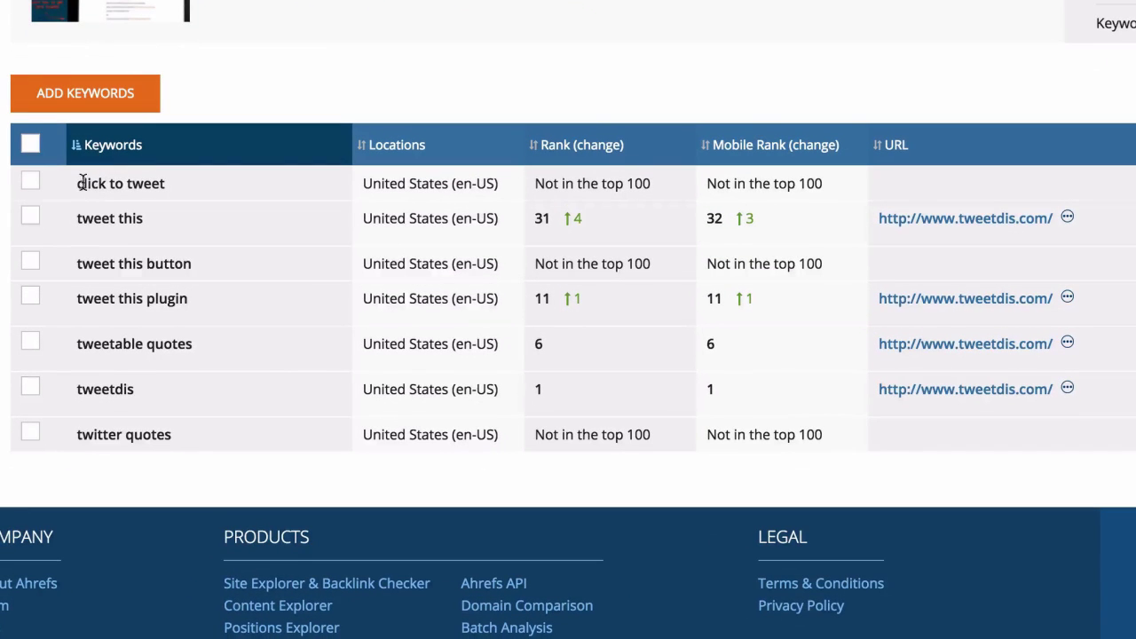
Step: Examine the tracked keywords "click to tweet" and "tweet this", including the latter's location, rank, mobile rank and URL
{"action": "left_click_drag", "start_coordinate": [80, 183], "coordinate": [168, 183]}
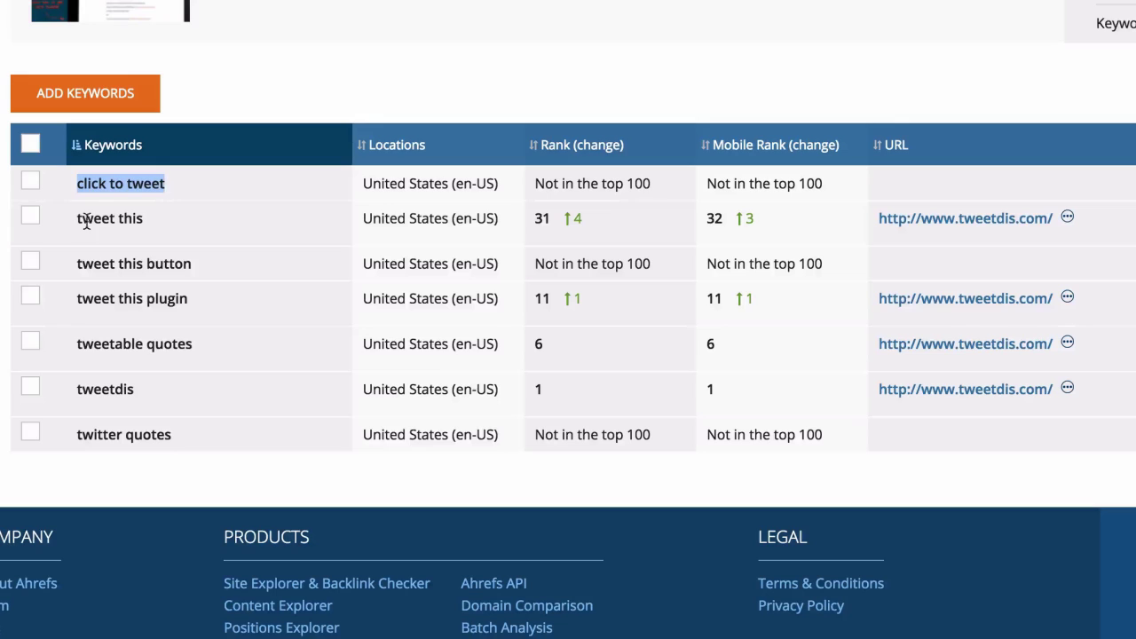
{"action": "left_click_drag", "start_coordinate": [79, 219], "coordinate": [145, 218]}
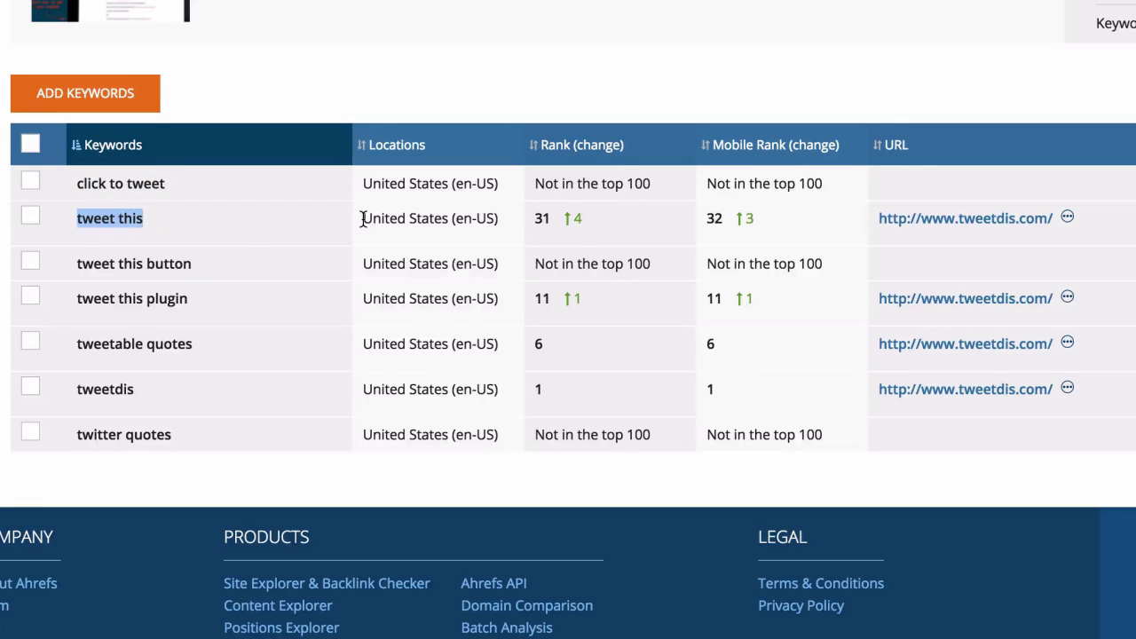
{"action": "left_click_drag", "start_coordinate": [363, 219], "coordinate": [502, 221]}
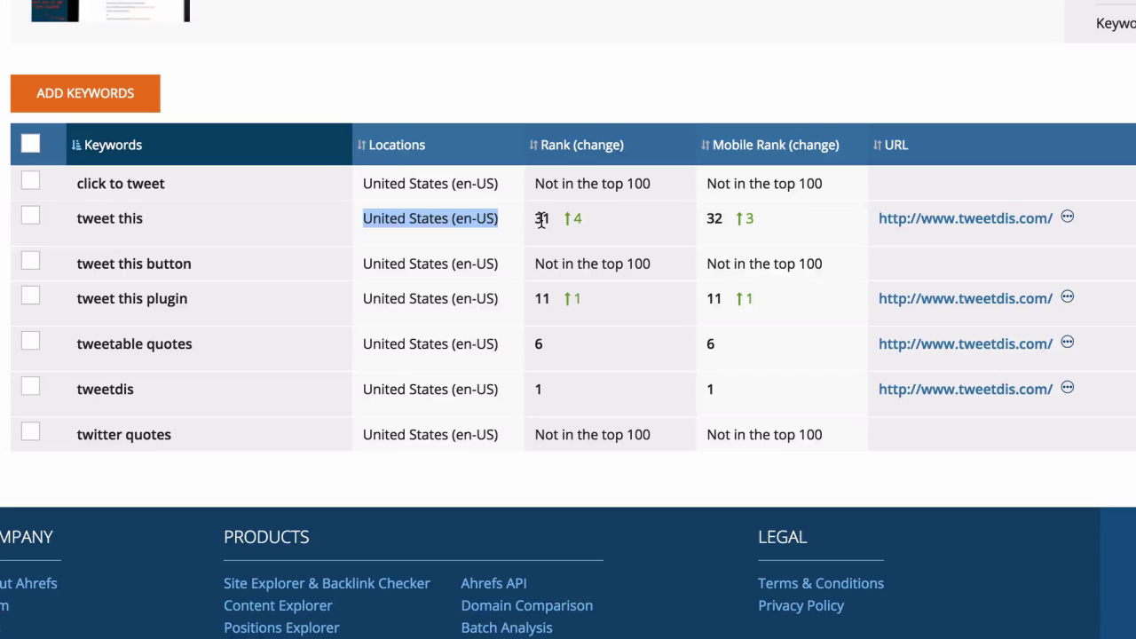
{"action": "double_click", "coordinate": [541, 219]}
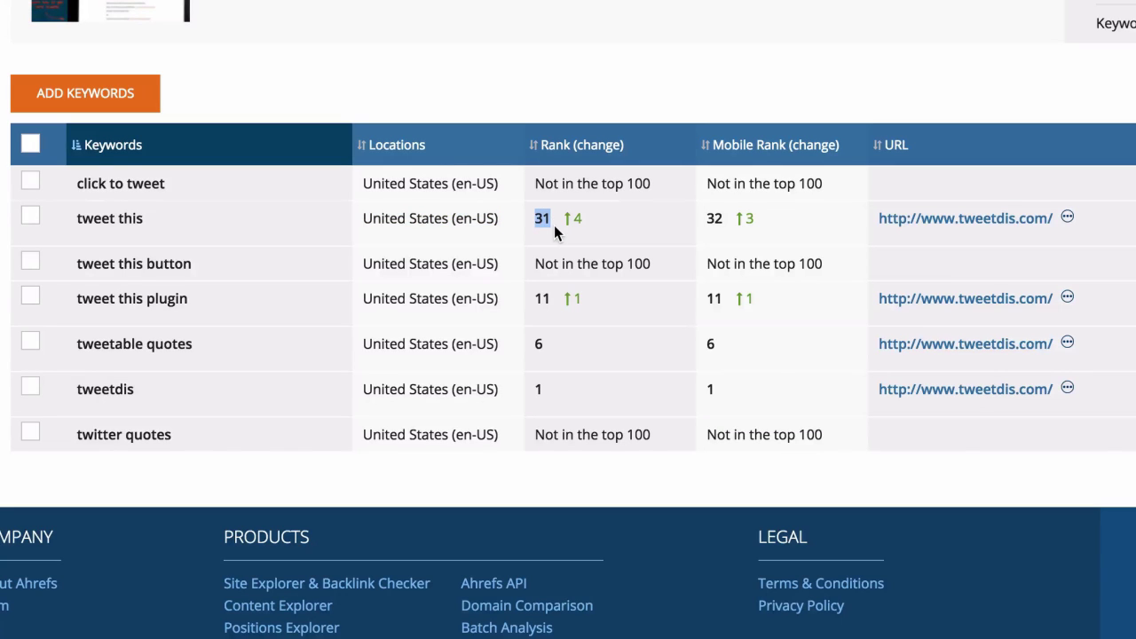
{"action": "double_click", "coordinate": [714, 219]}
{"action": "left_click_drag", "start_coordinate": [872, 217], "coordinate": [1055, 218]}
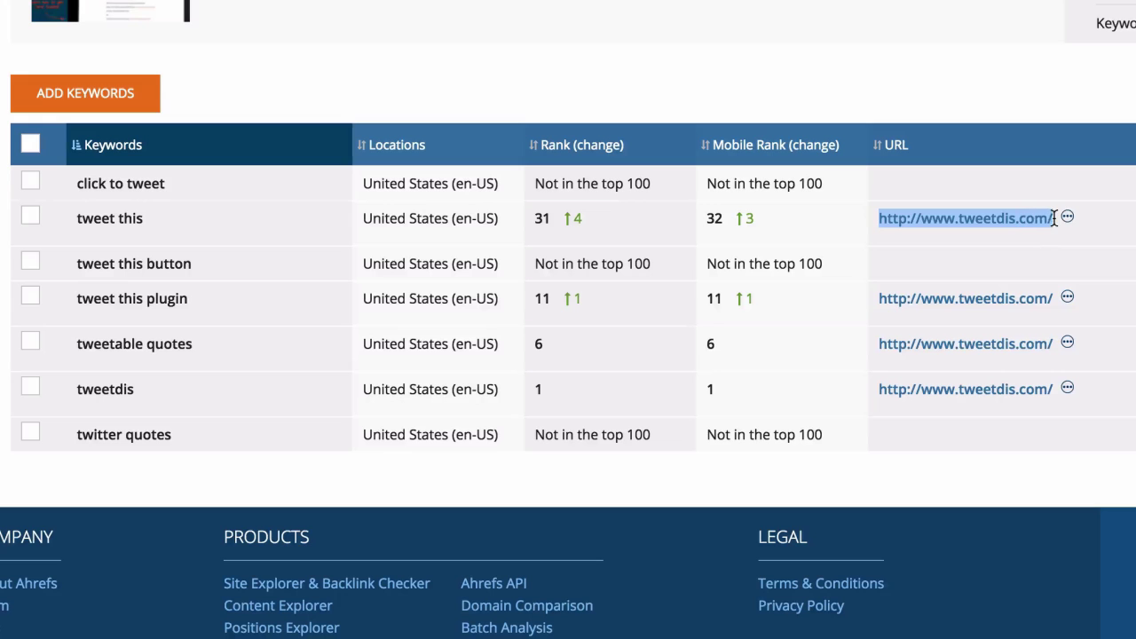
{"action": "left_click", "coordinate": [707, 219]}
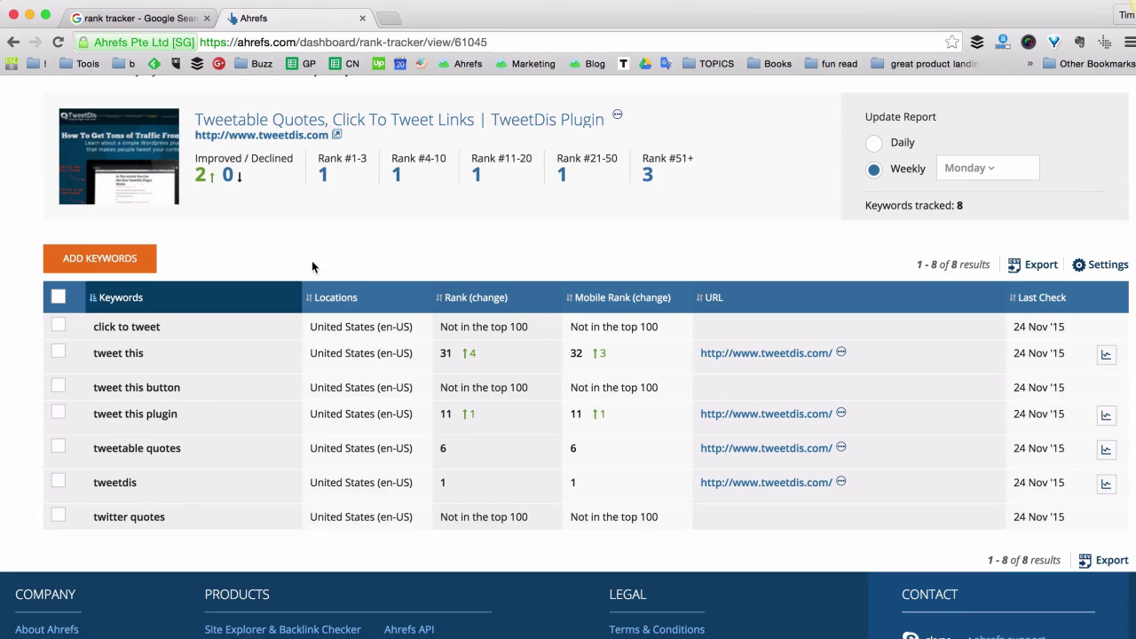
Step: Start adding the keyword "tweet quotes" to the site's tracking, with United States (en-US) as its location
{"action": "left_click", "coordinate": [116, 263]}
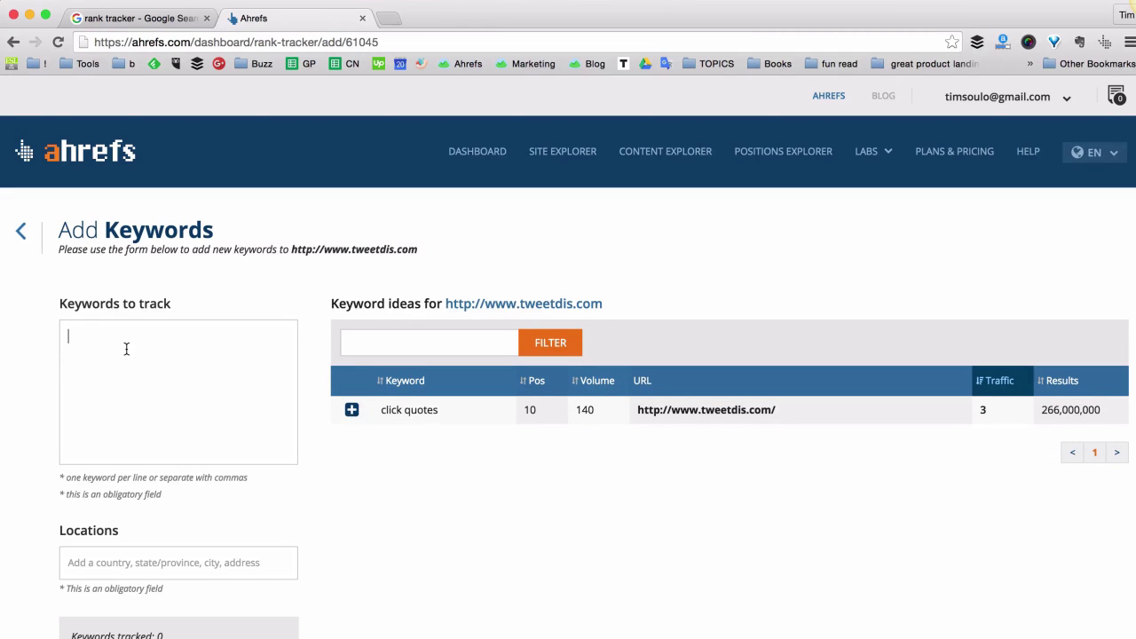
{"action": "type", "text": "tweet quotes"}
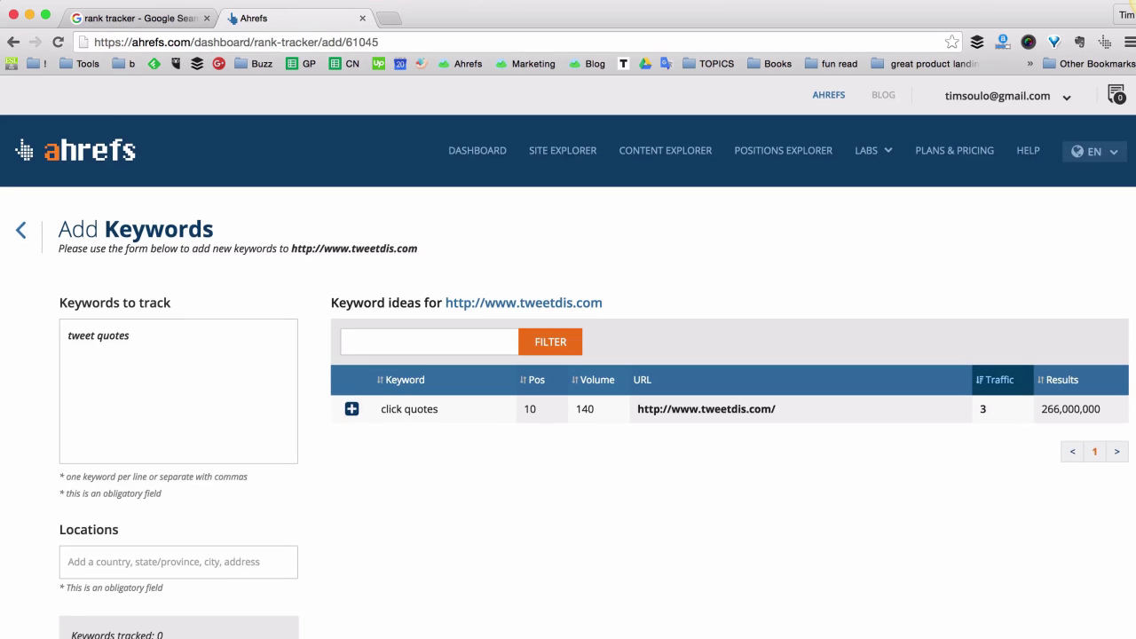
{"action": "scroll", "coordinate": [122, 357], "scroll_direction": "down", "scroll_amount": 2}
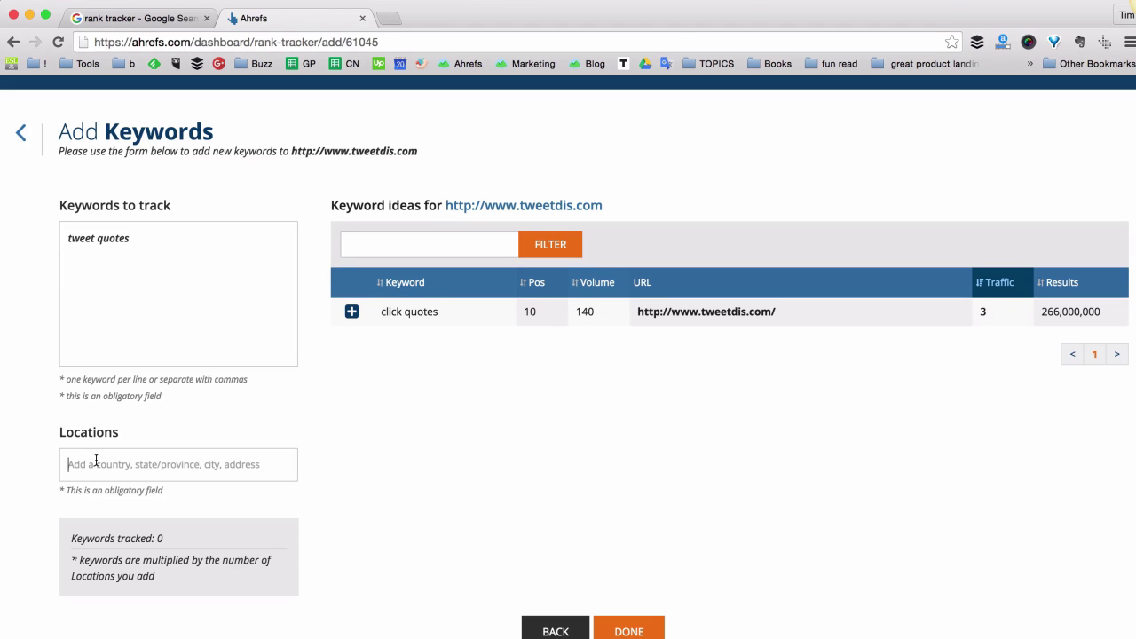
{"action": "type", "text": "united"}
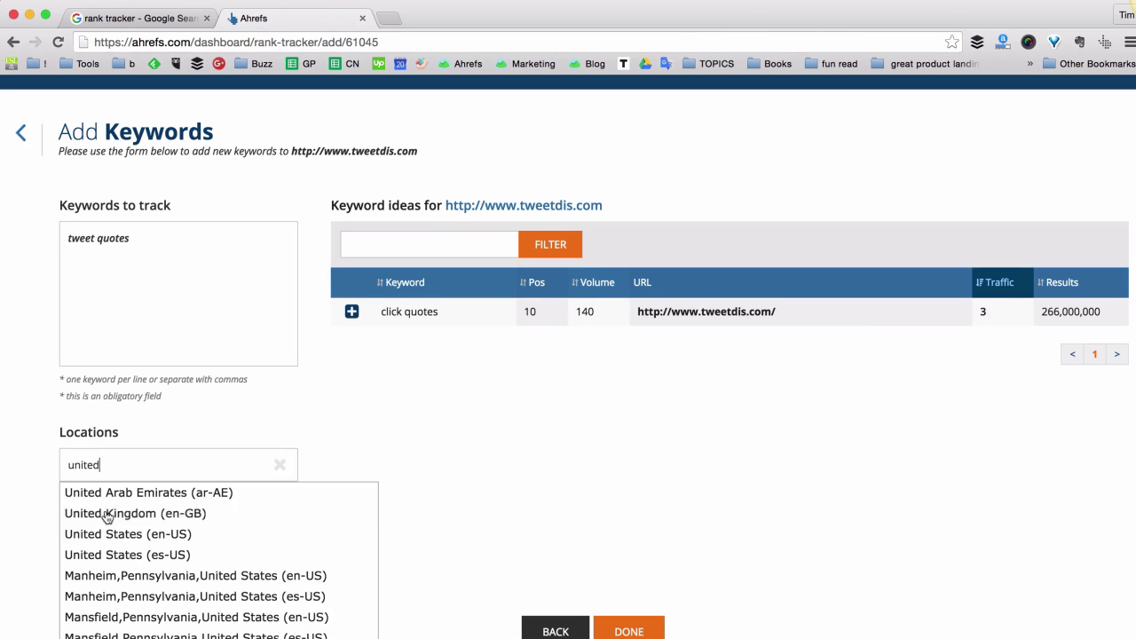
{"action": "left_click", "coordinate": [116, 539]}
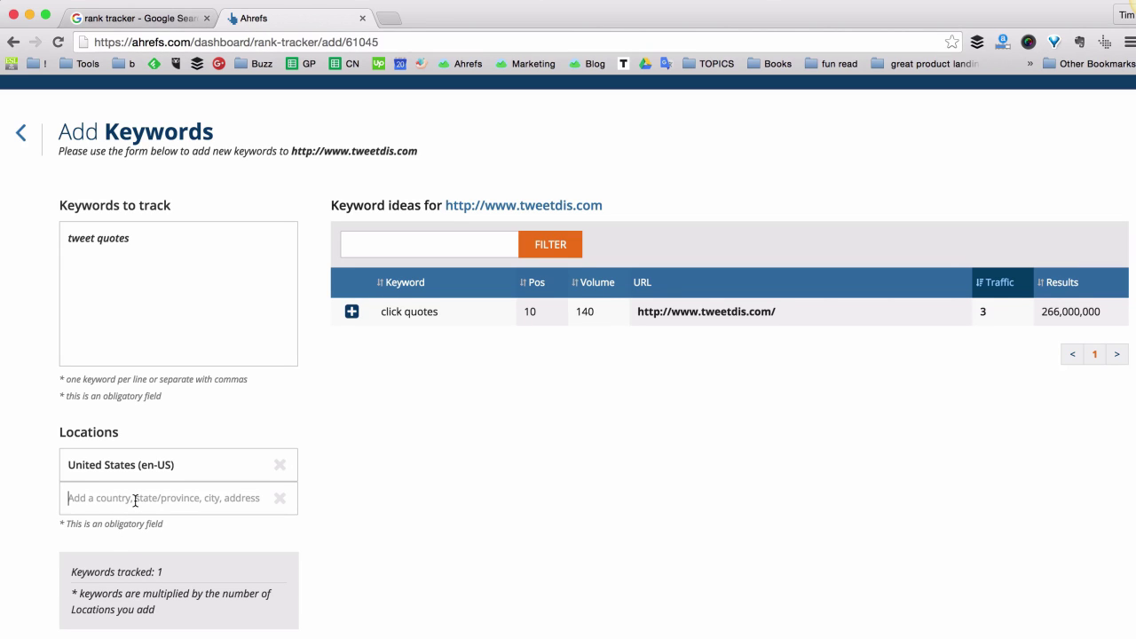
Step: Add United Kingdom (en-GB) as a second location and submit the new keyword for tracking
{"action": "left_click", "coordinate": [135, 501]}
{"action": "type", "text": "united ki"}
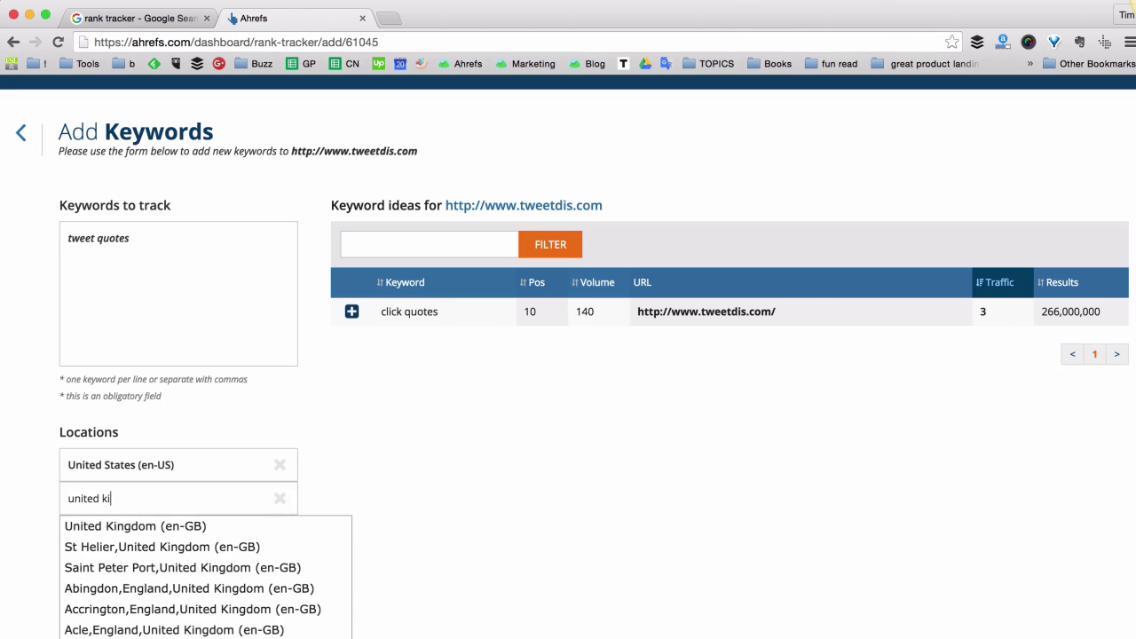
{"action": "key", "text": "Down"}
{"action": "key", "text": "Return"}
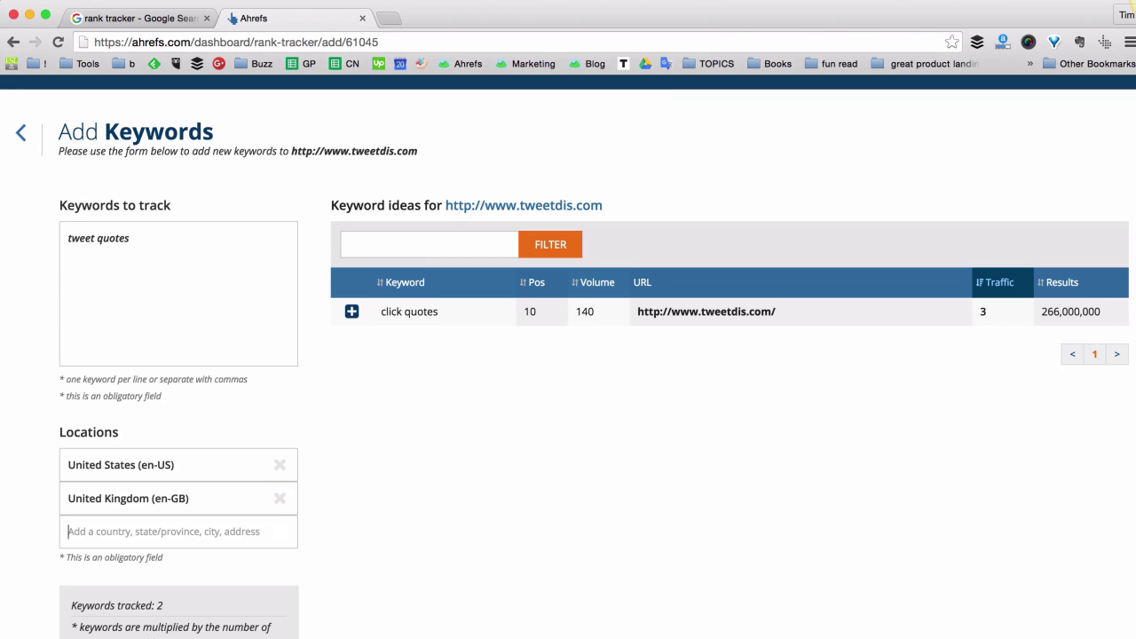
{"action": "scroll", "coordinate": [469, 484], "scroll_direction": "down", "scroll_amount": 1}
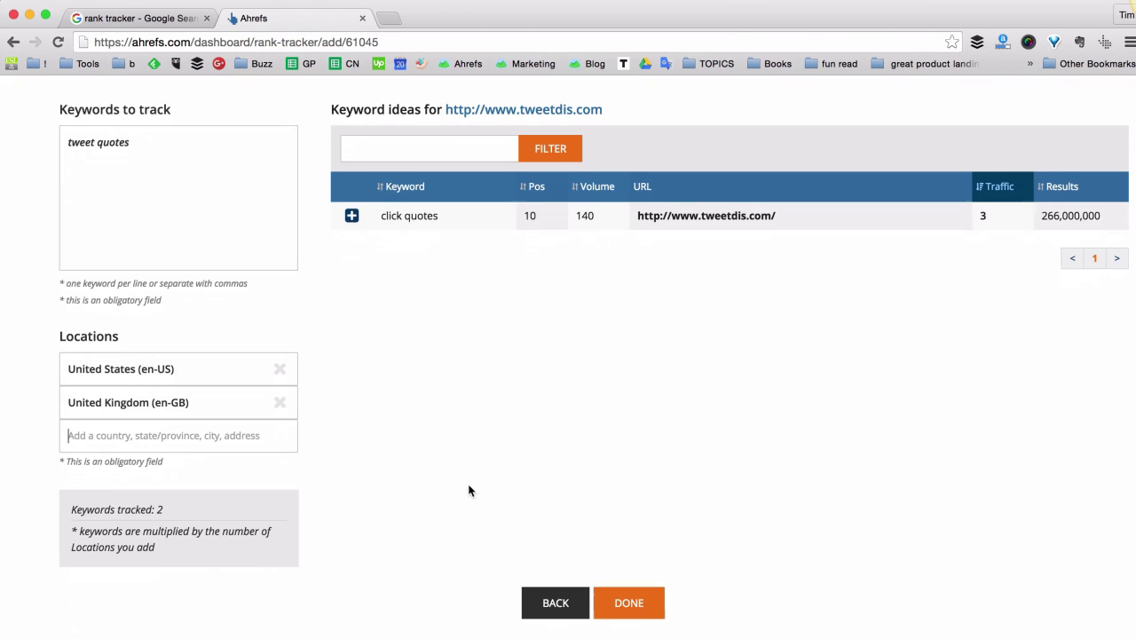
{"action": "left_click", "coordinate": [627, 602]}
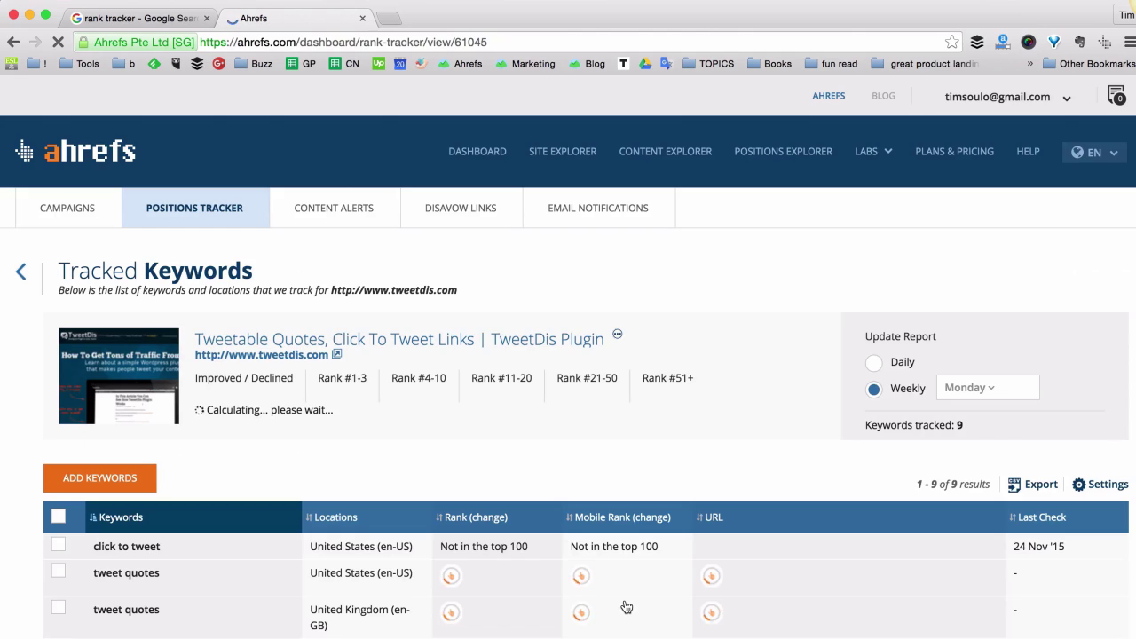
Step: Compare the ranks of "tweet quotes" for the United States and the United Kingdom in the tracked keywords table
{"action": "scroll", "coordinate": [333, 455], "scroll_direction": "down", "scroll_amount": 2}
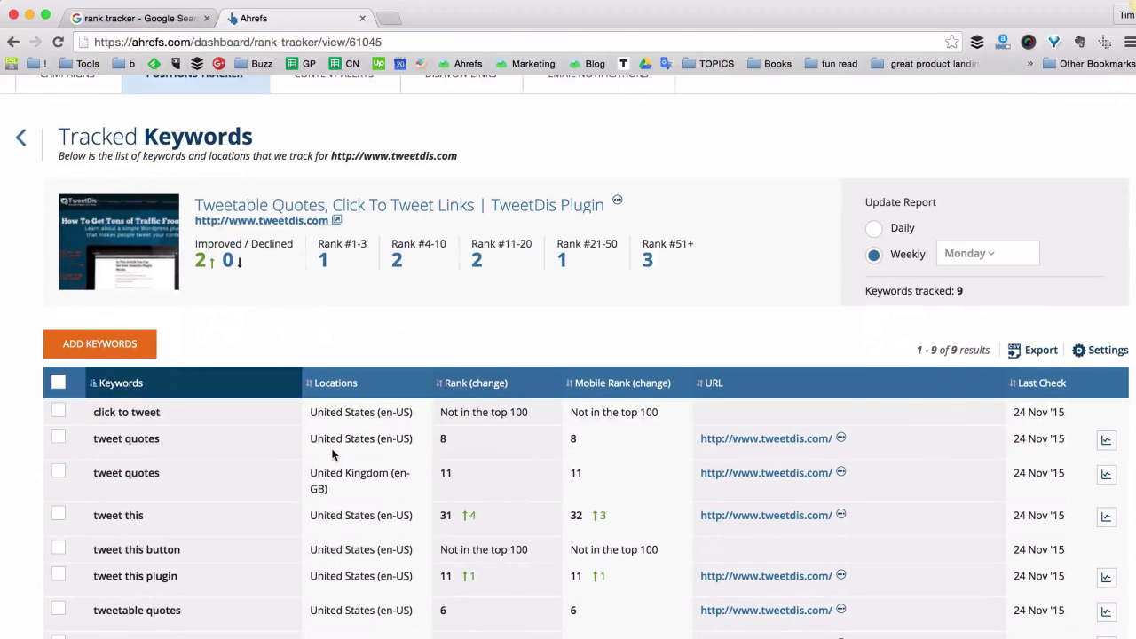
{"action": "left_click_drag", "start_coordinate": [93, 441], "coordinate": [159, 439]}
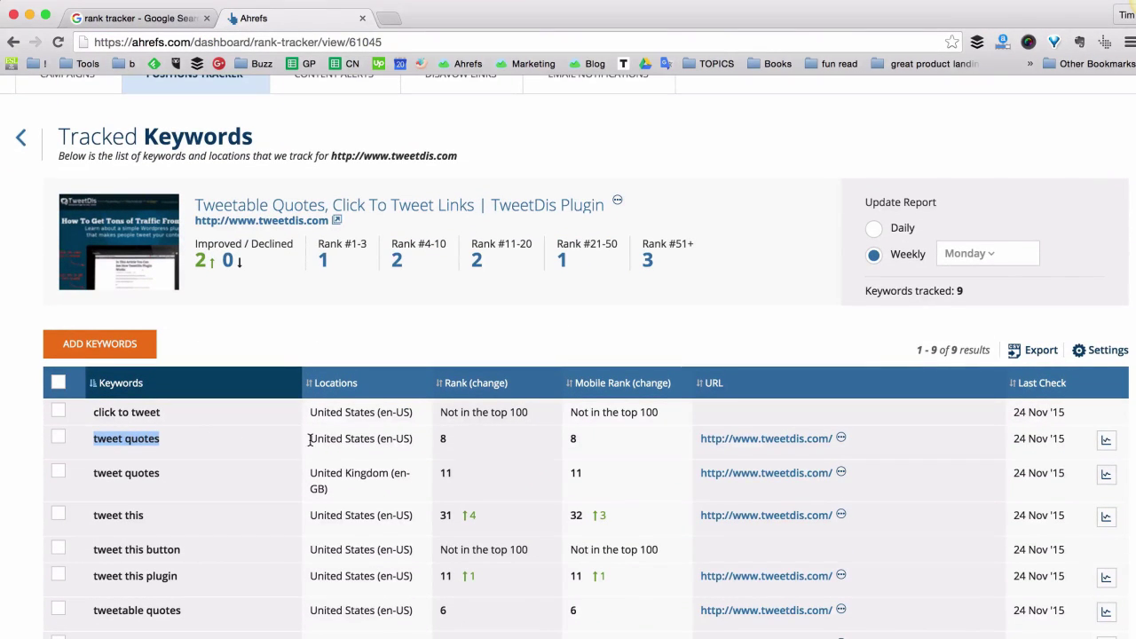
{"action": "left_click_drag", "start_coordinate": [311, 438], "coordinate": [372, 438]}
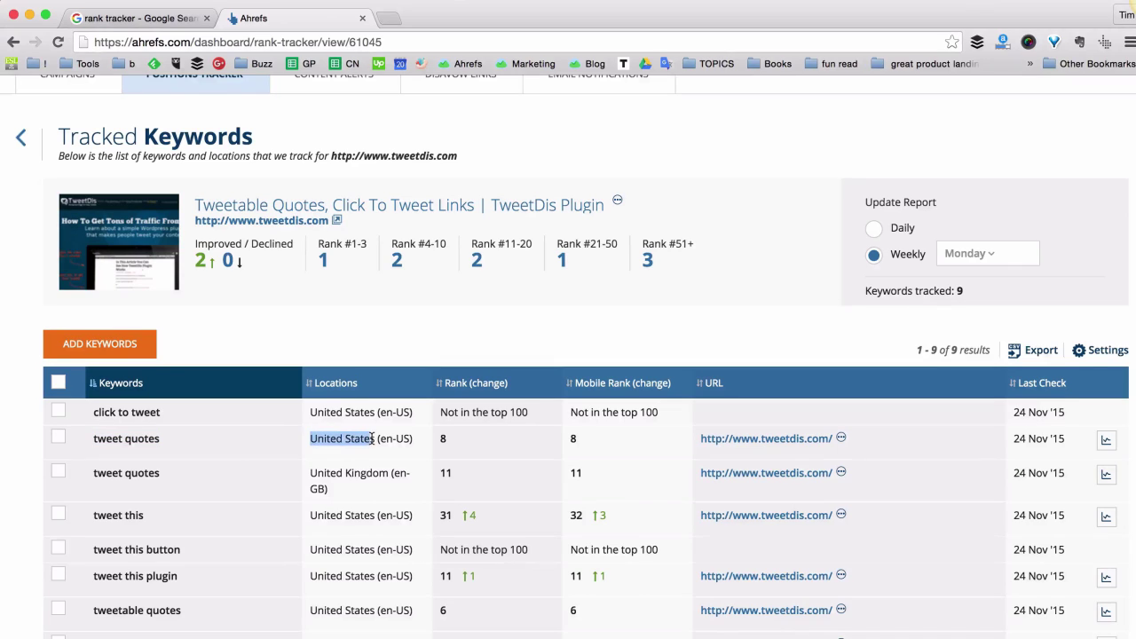
{"action": "left_click", "coordinate": [455, 443]}
{"action": "double_click", "coordinate": [442, 440]}
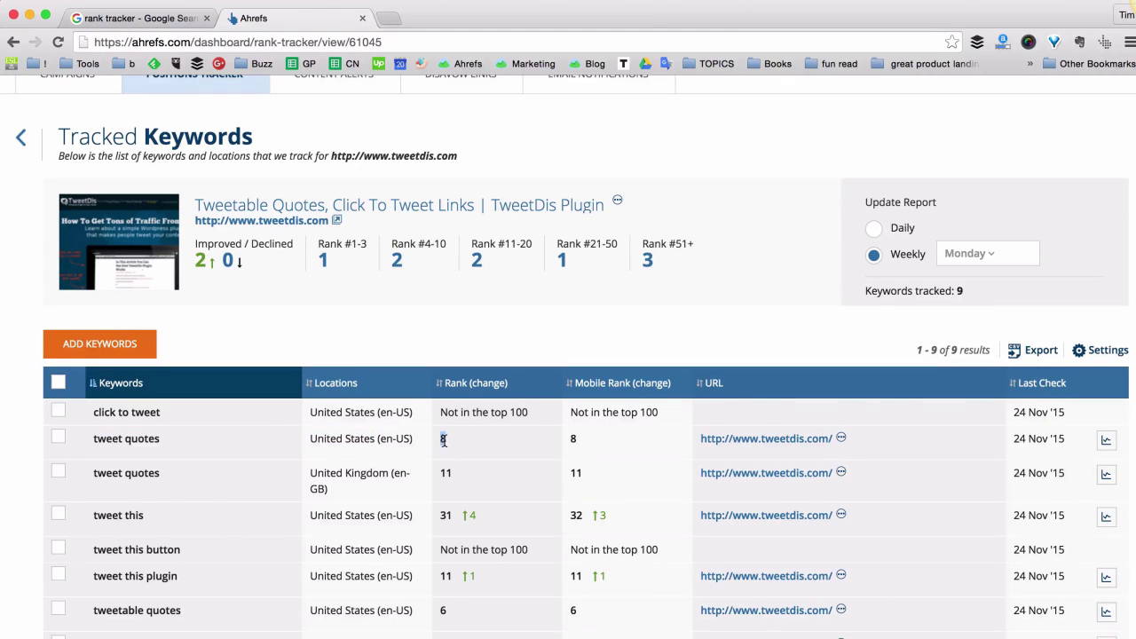
{"action": "left_click_drag", "start_coordinate": [167, 473], "coordinate": [90, 474]}
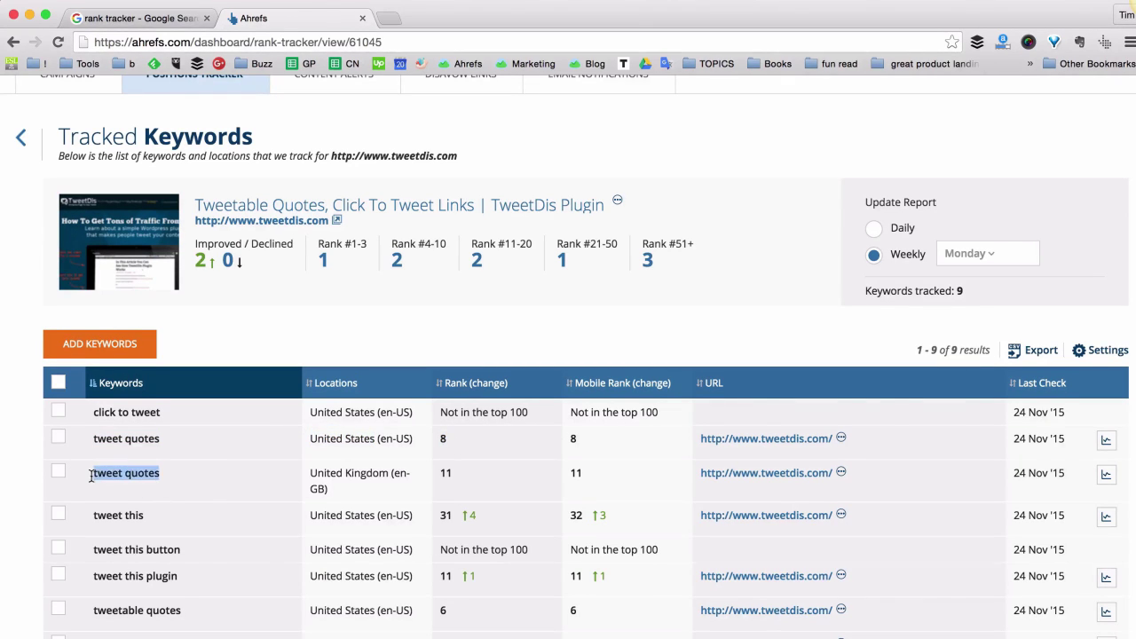
{"action": "left_click_drag", "start_coordinate": [312, 473], "coordinate": [390, 474]}
{"action": "double_click", "coordinate": [445, 473]}
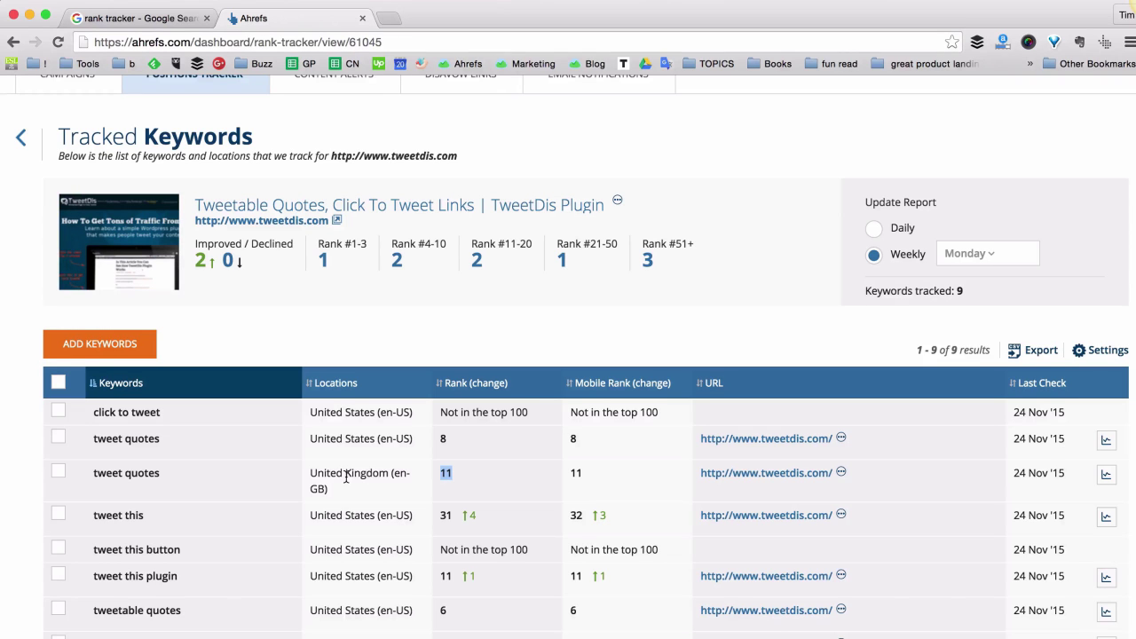
{"action": "left_click", "coordinate": [346, 477]}
Step: Show the history chart for the keyword "tweet this plugin" and examine its position progress
{"action": "scroll", "coordinate": [968, 395], "scroll_direction": "down", "scroll_amount": 2}
{"action": "scroll", "coordinate": [967, 403], "scroll_direction": "down", "scroll_amount": 1}
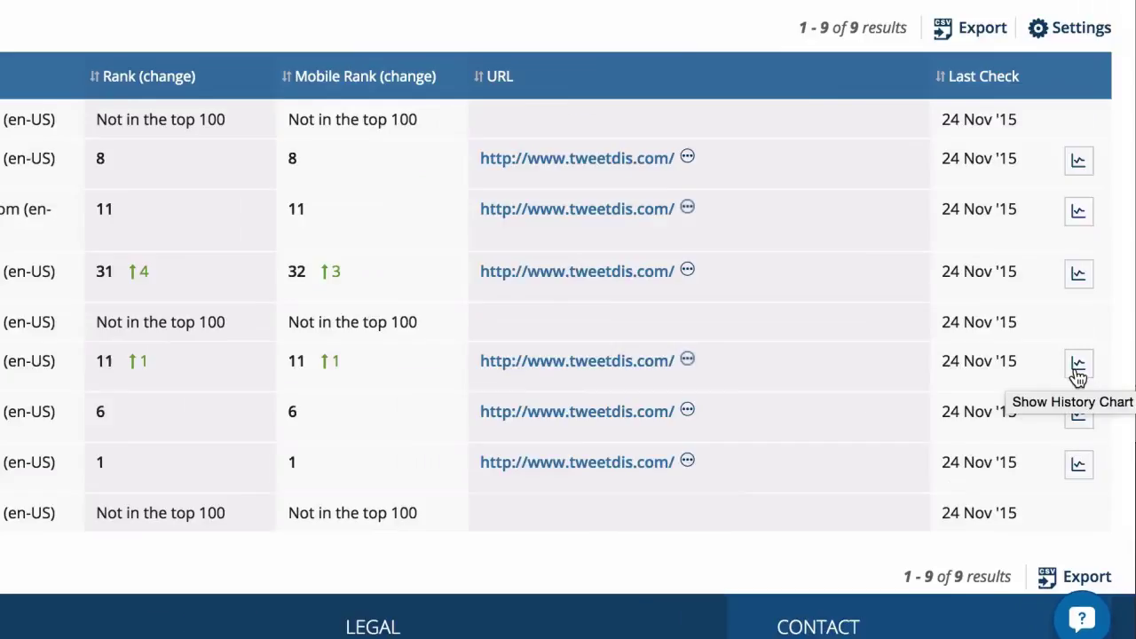
{"action": "left_click", "coordinate": [1053, 258]}
{"action": "scroll", "coordinate": [1105, 494], "scroll_direction": "down", "scroll_amount": 3}
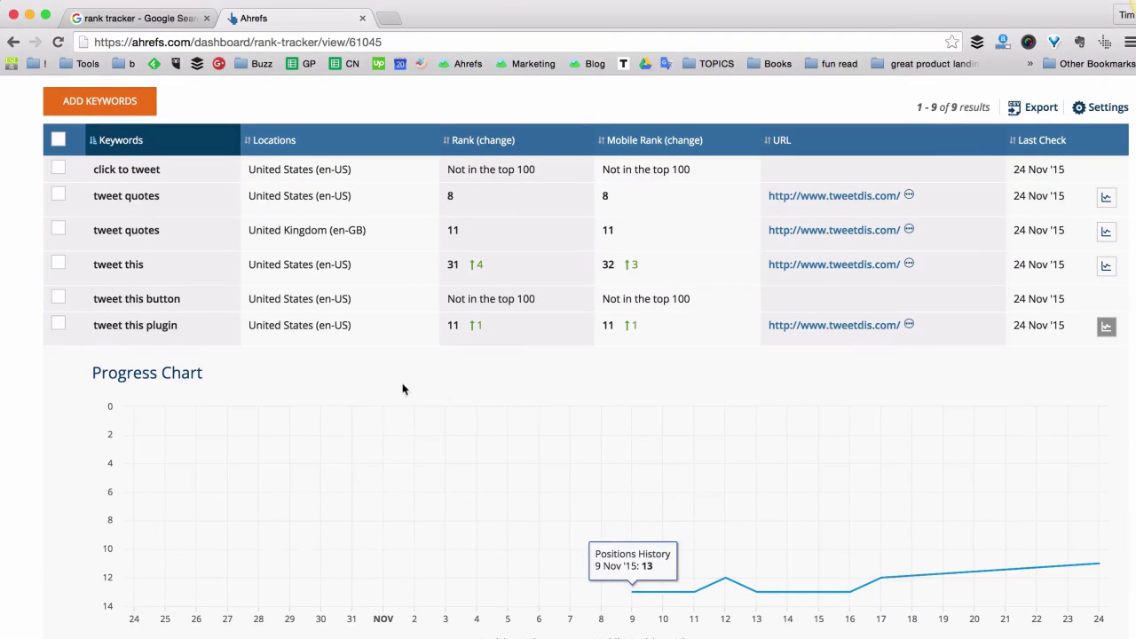
{"action": "left_click_drag", "start_coordinate": [93, 325], "coordinate": [180, 325]}
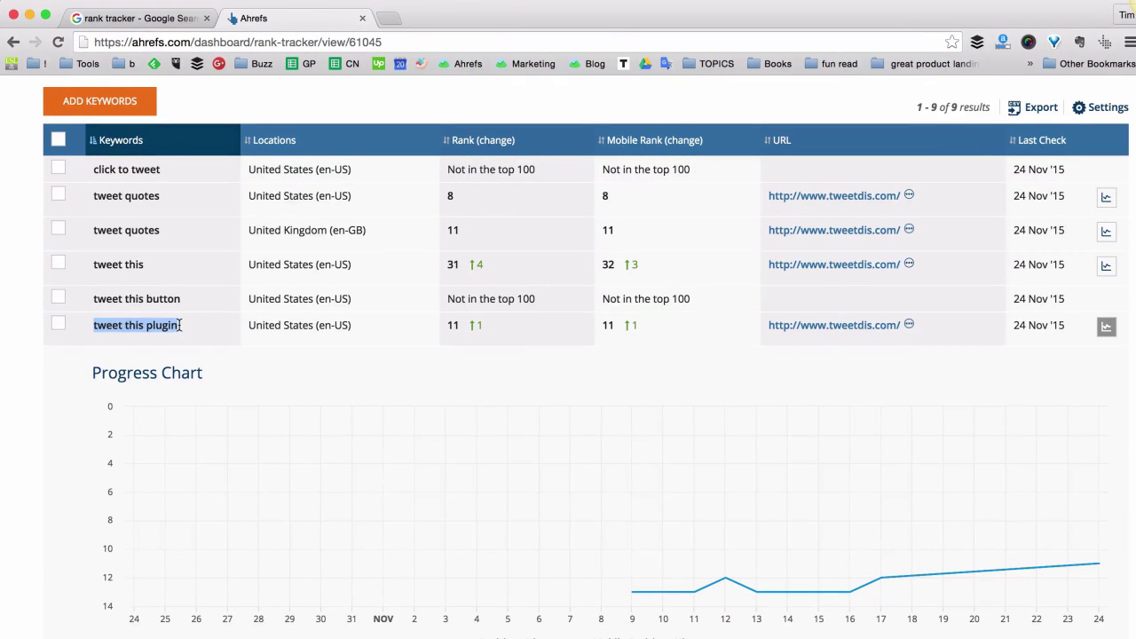
{"action": "scroll", "coordinate": [449, 424], "scroll_direction": "down", "scroll_amount": 2}
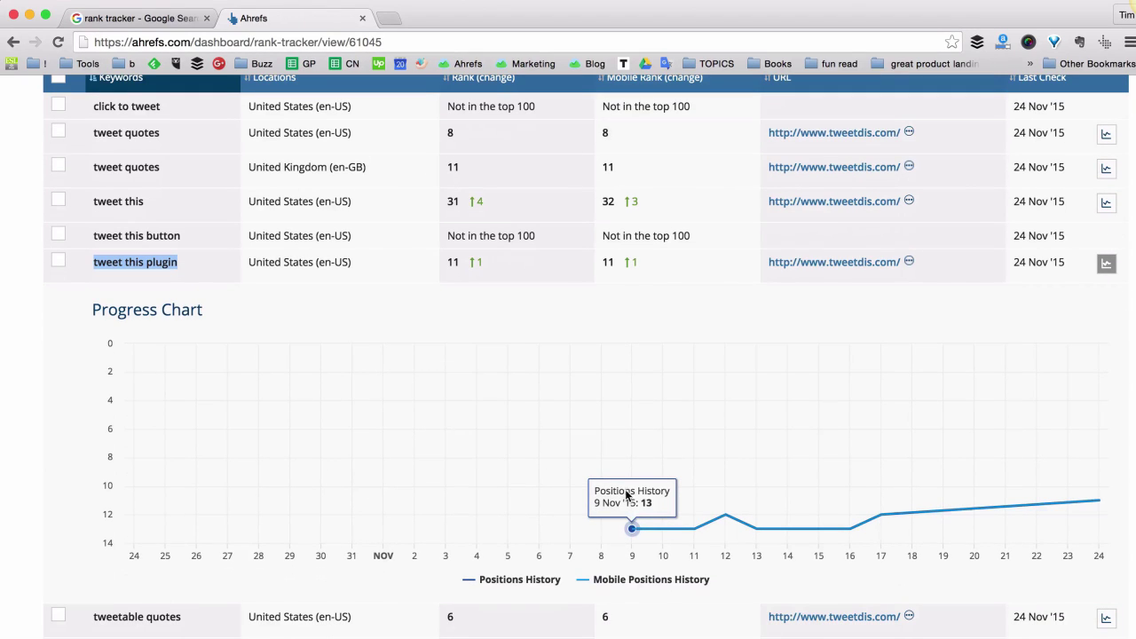